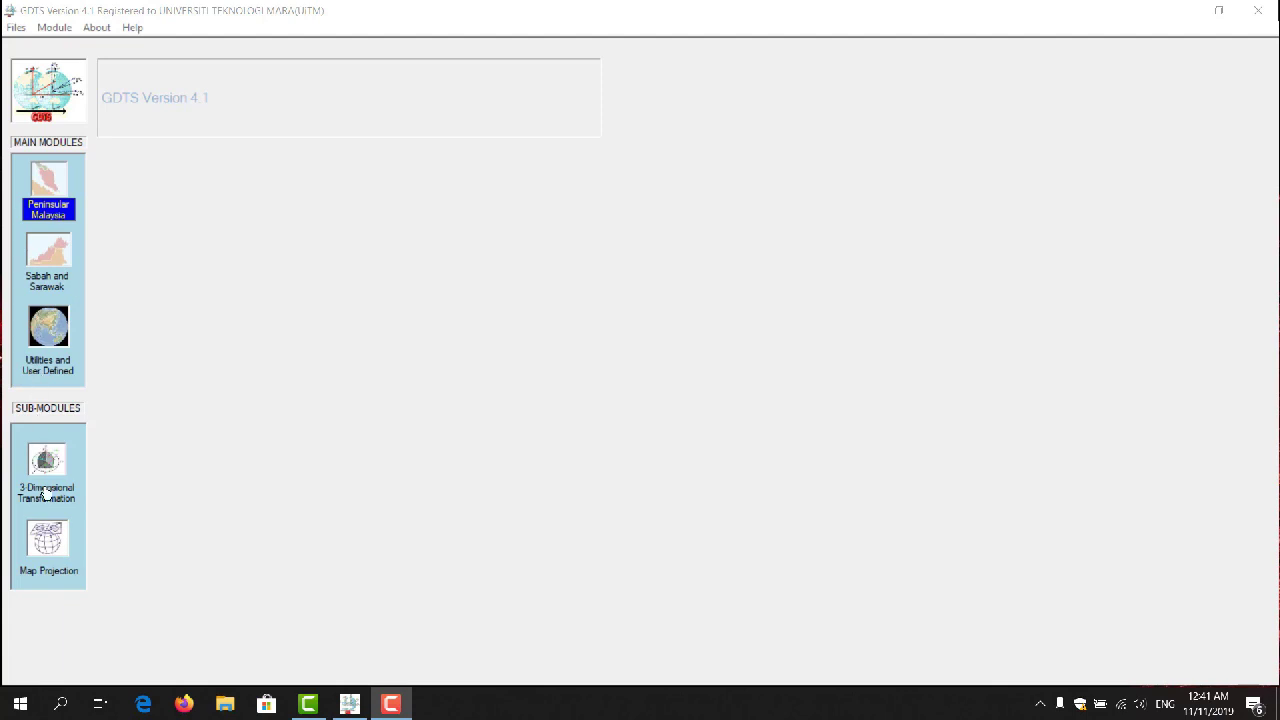
Set up a Peninsular Malaysia map projection from Cassini-Soldner Geocentric to GDM2000 for the state of Pahang
left_click(49, 570)
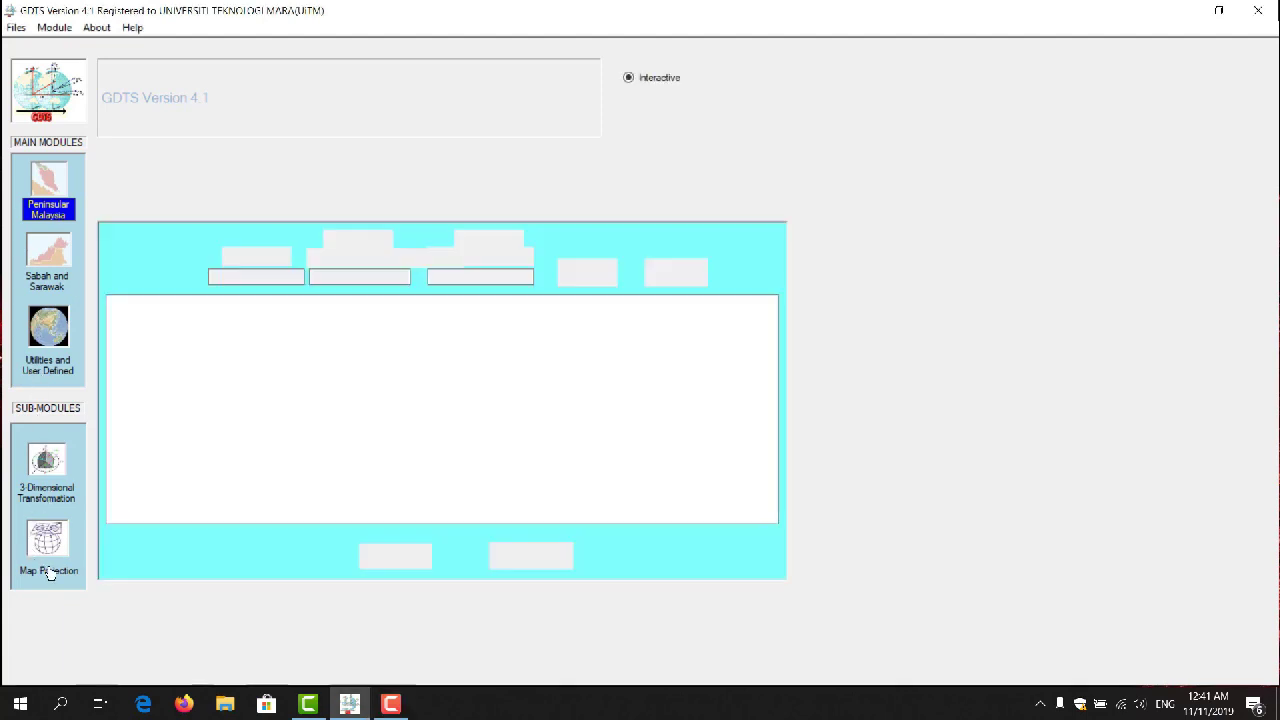
left_click(371, 187)
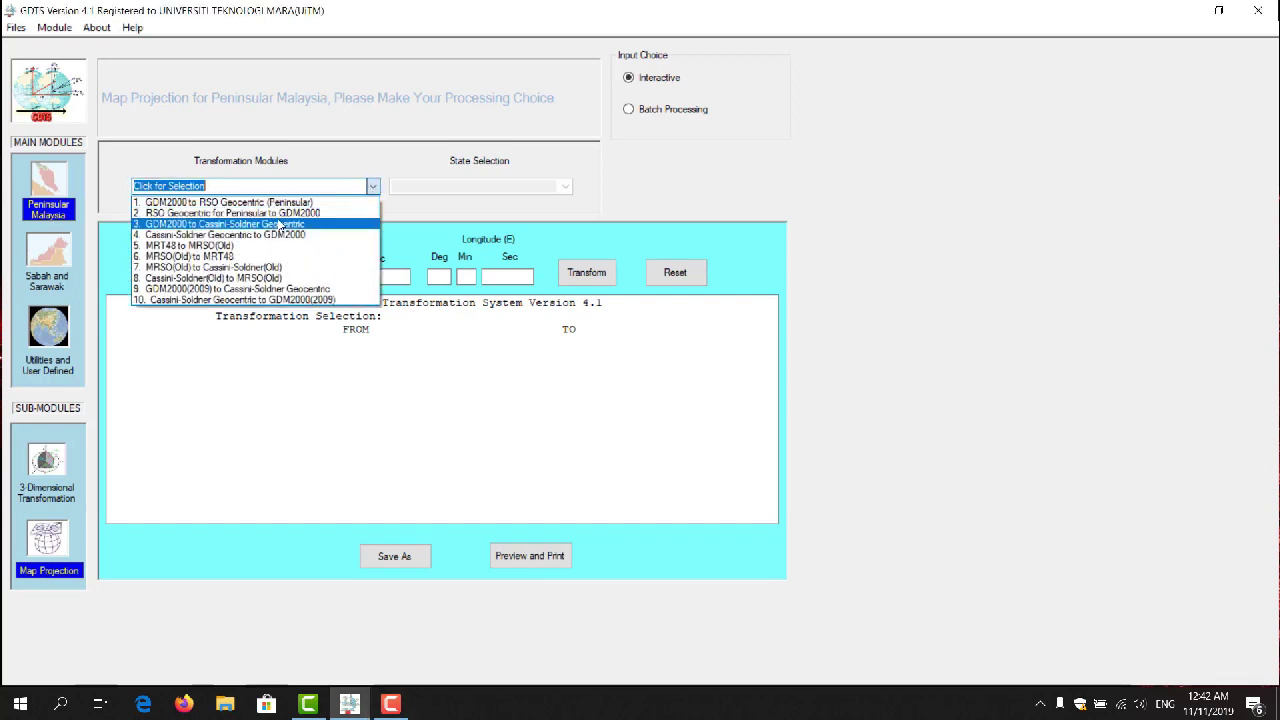
left_click(262, 238)
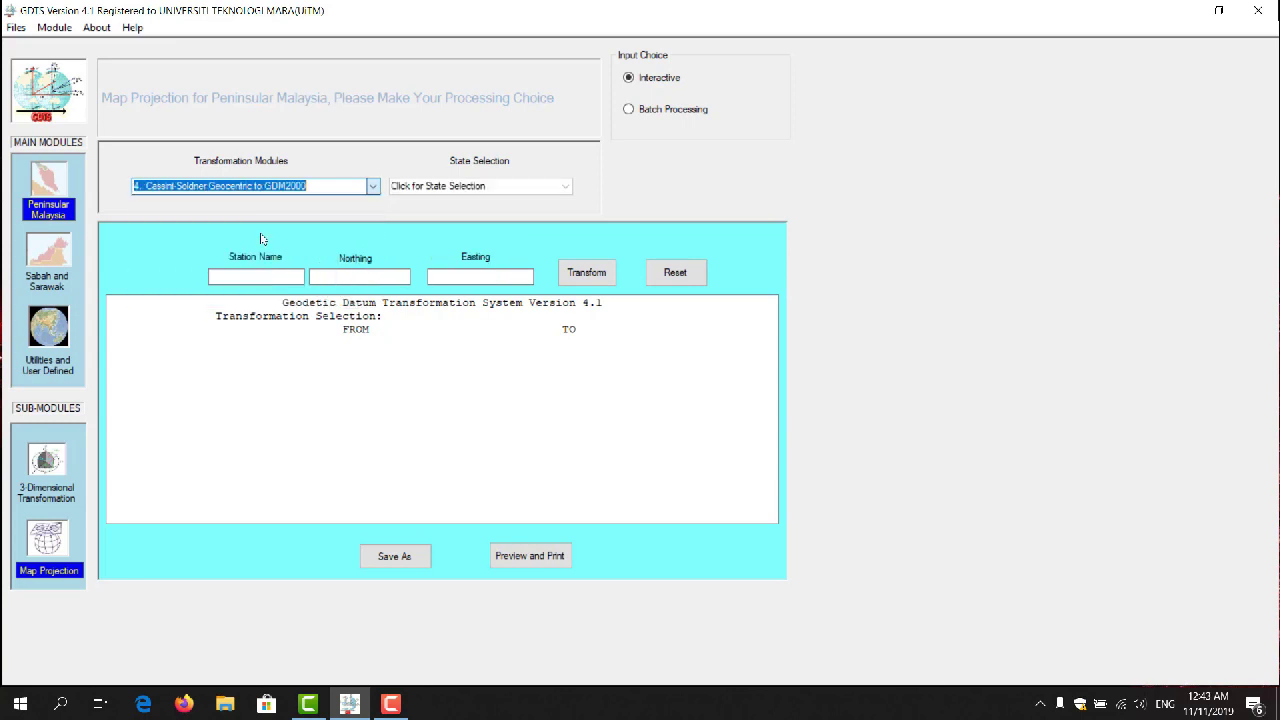
left_click(566, 187)
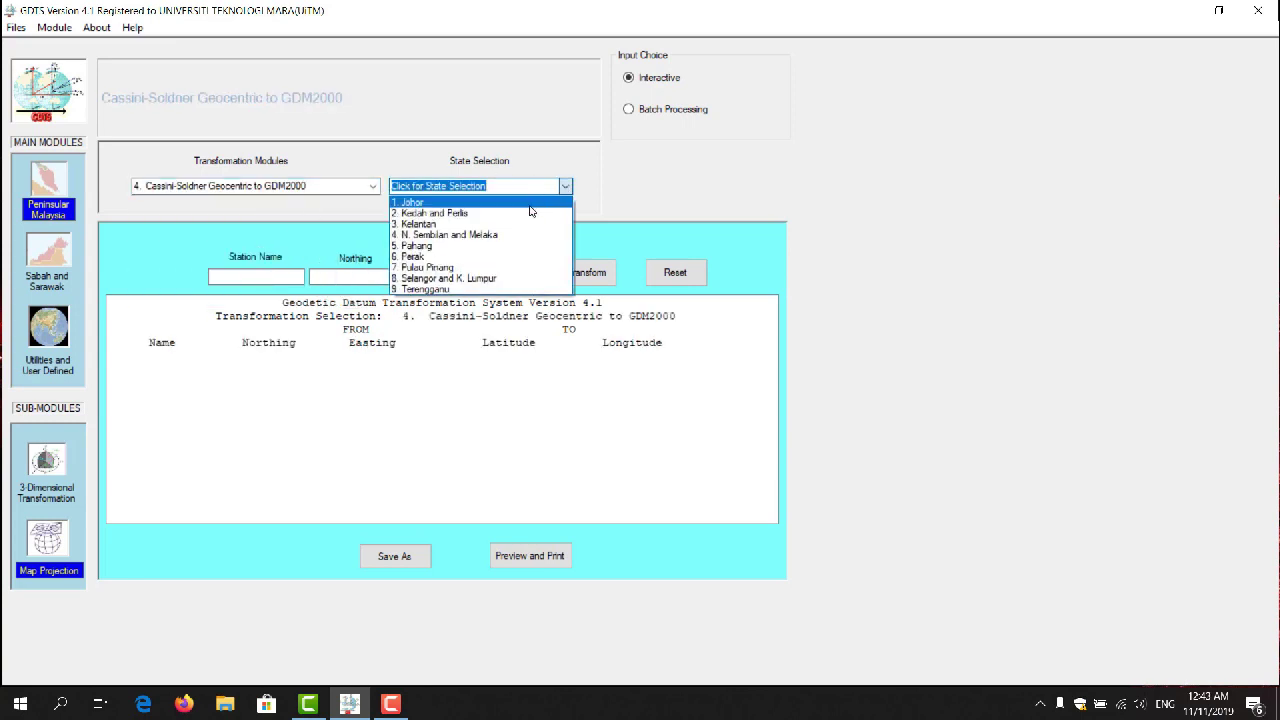
left_click(466, 246)
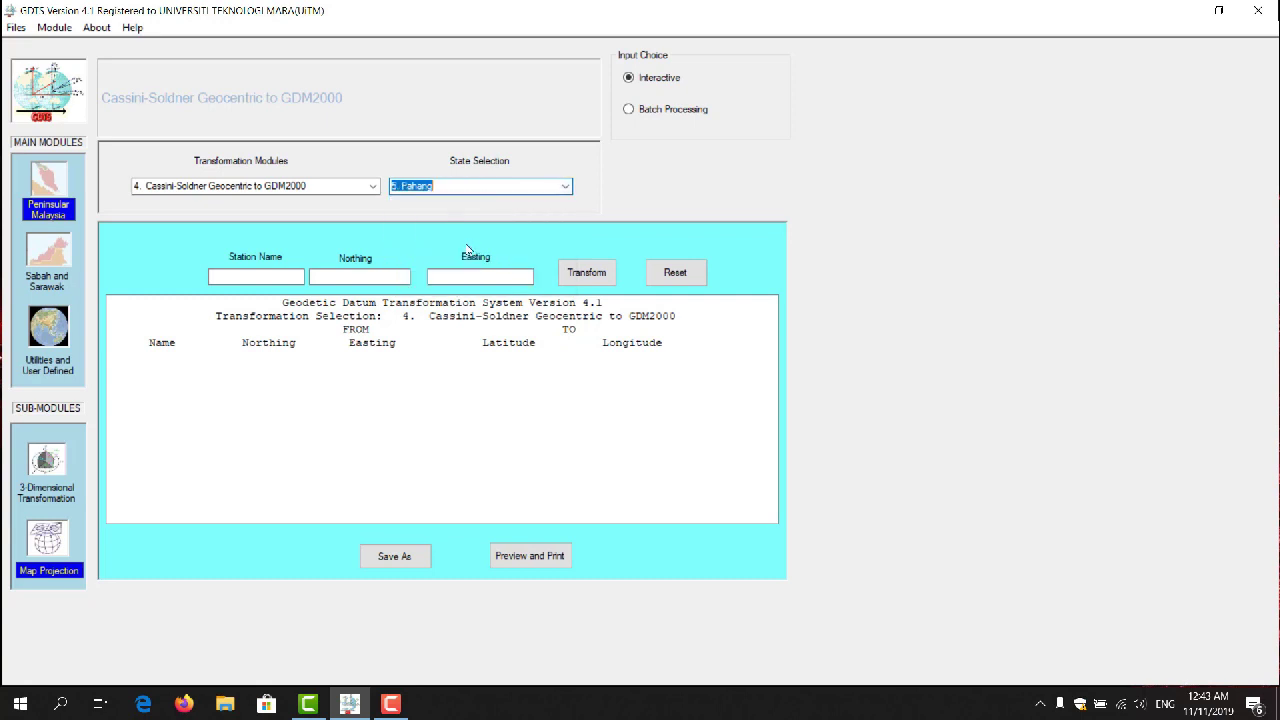
Transform the point with northing 16910.024 and easting 95407.051, leaving the station name empty
left_click(395, 277)
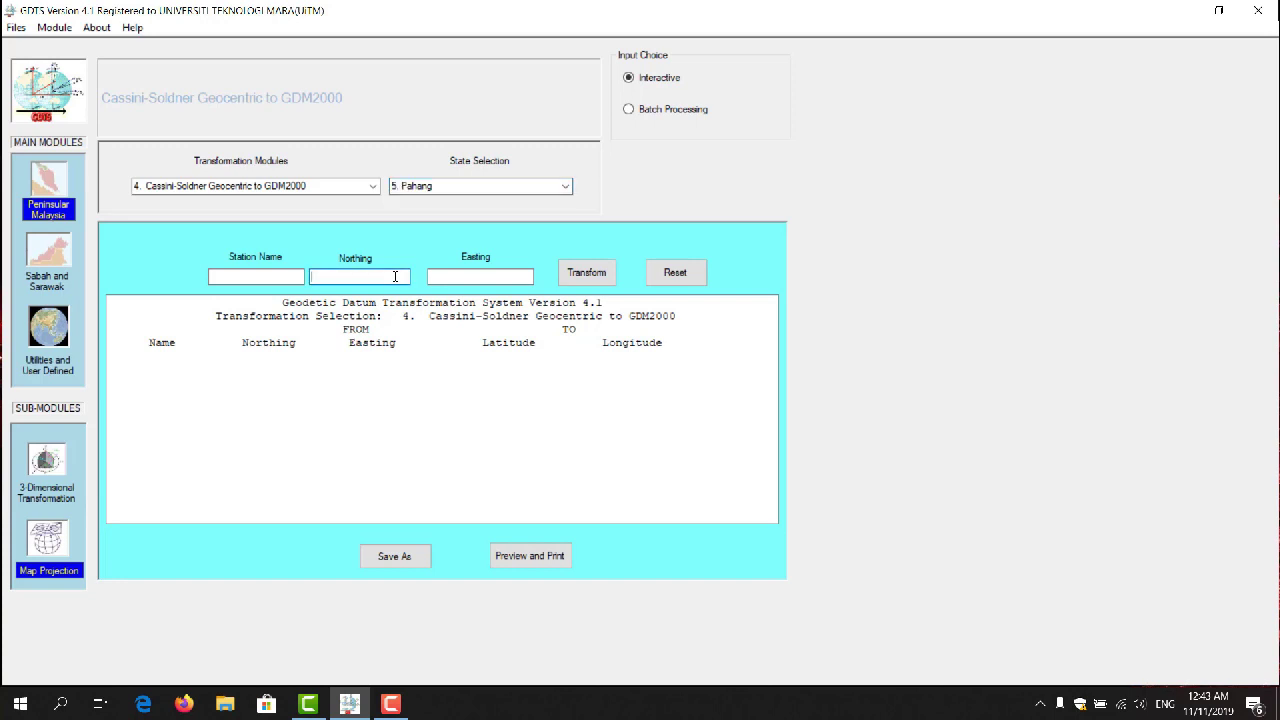
type("16910.024")
left_click(448, 276)
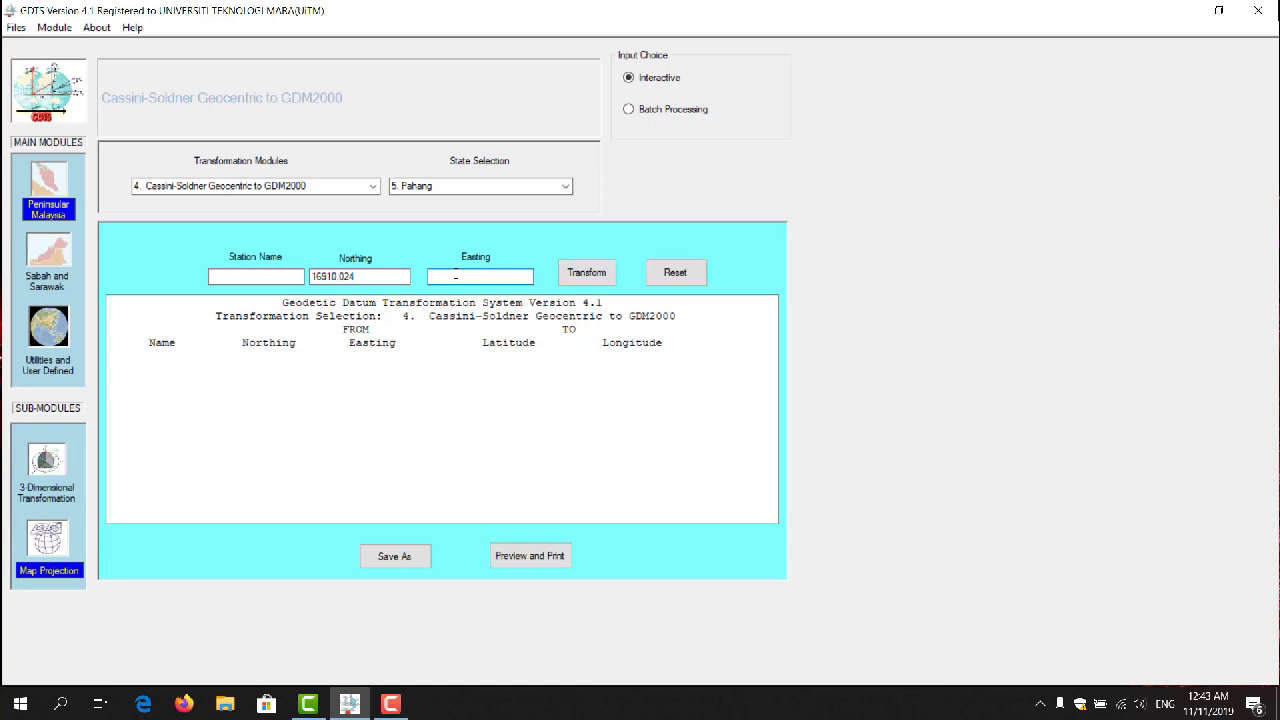
type("9540")
type("7-")
type("051")
left_click(586, 276)
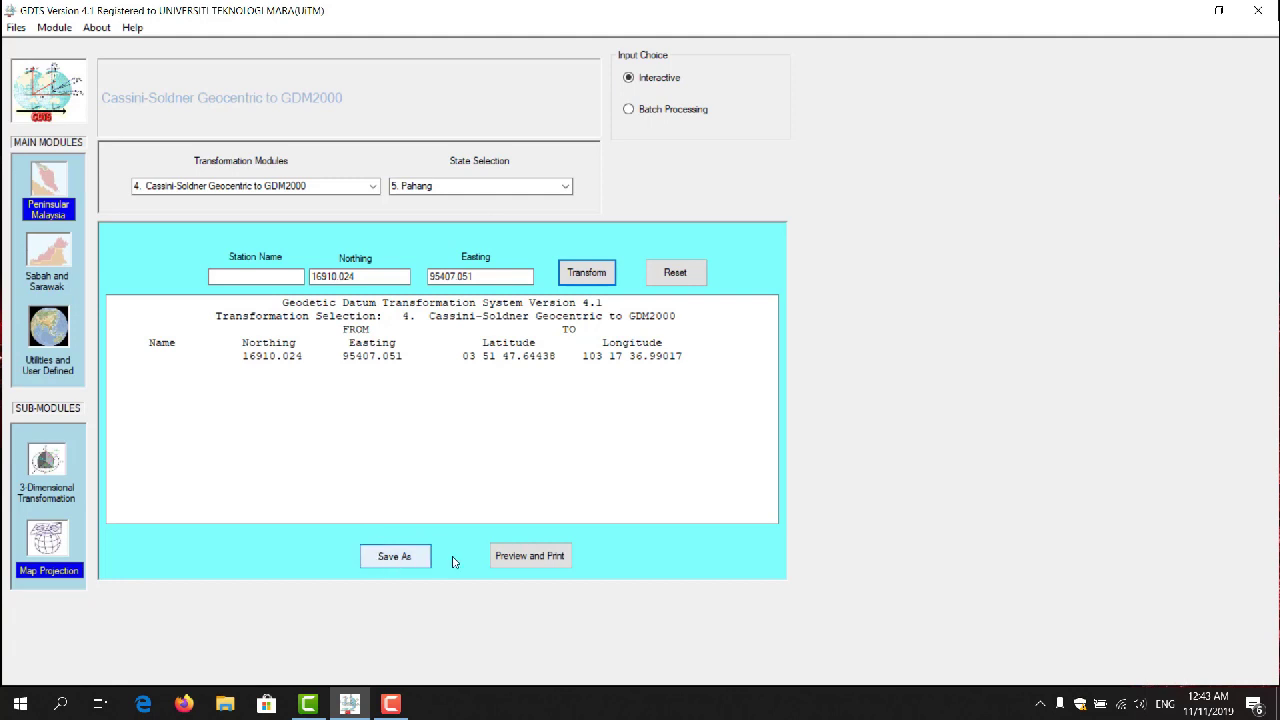
Open the print preview of the GDM2000 result, examine its latitude and longitude, and minimize the preview
left_click(532, 561)
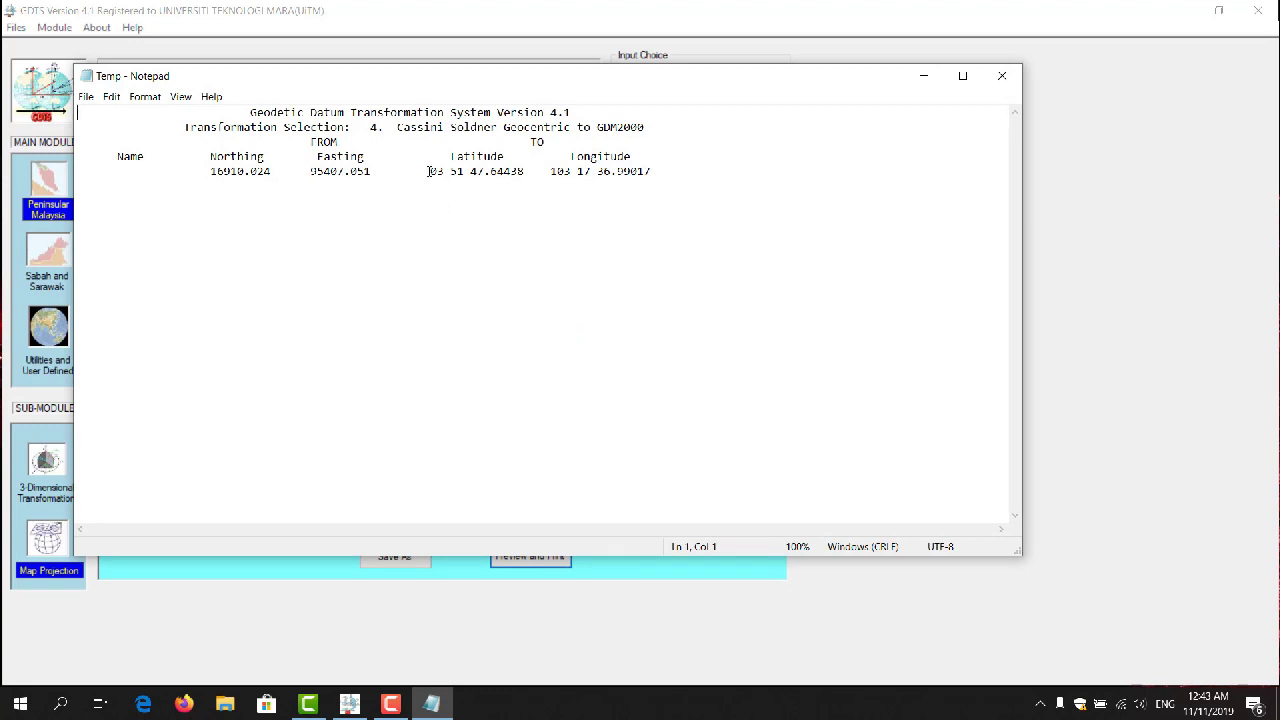
left_click_drag(428, 171, 652, 172)
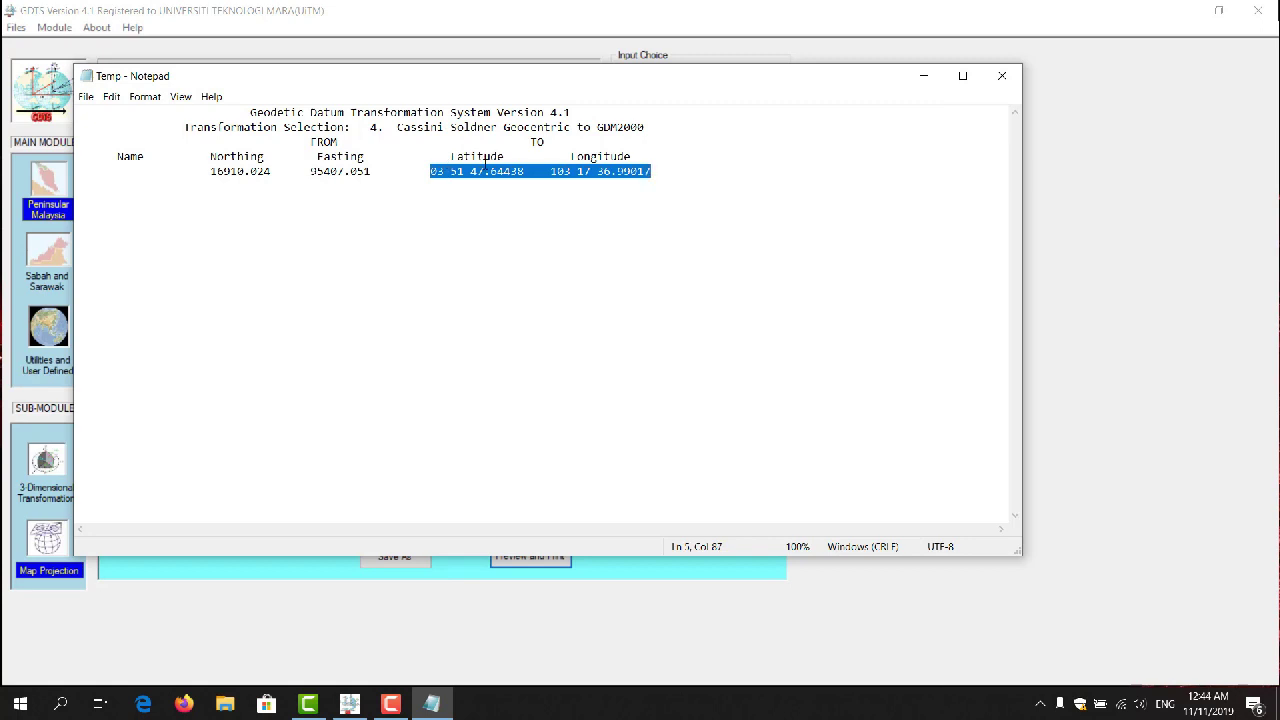
left_click(432, 172)
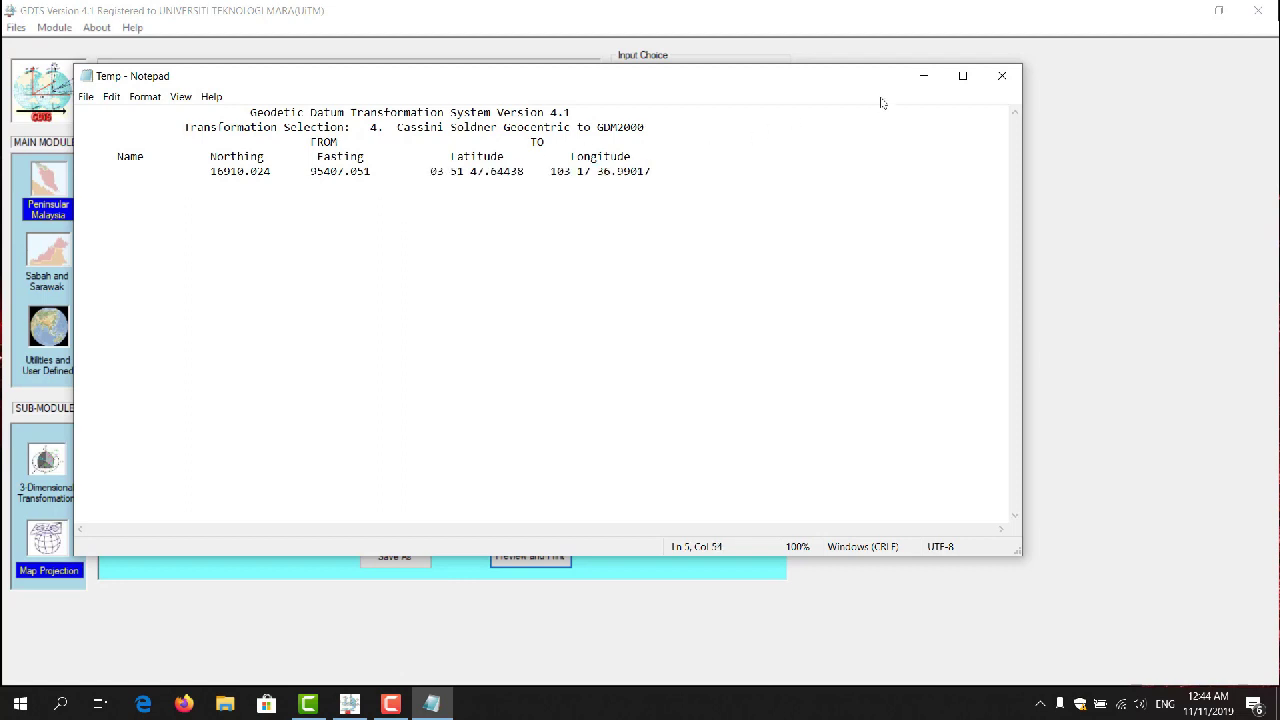
left_click(920, 80)
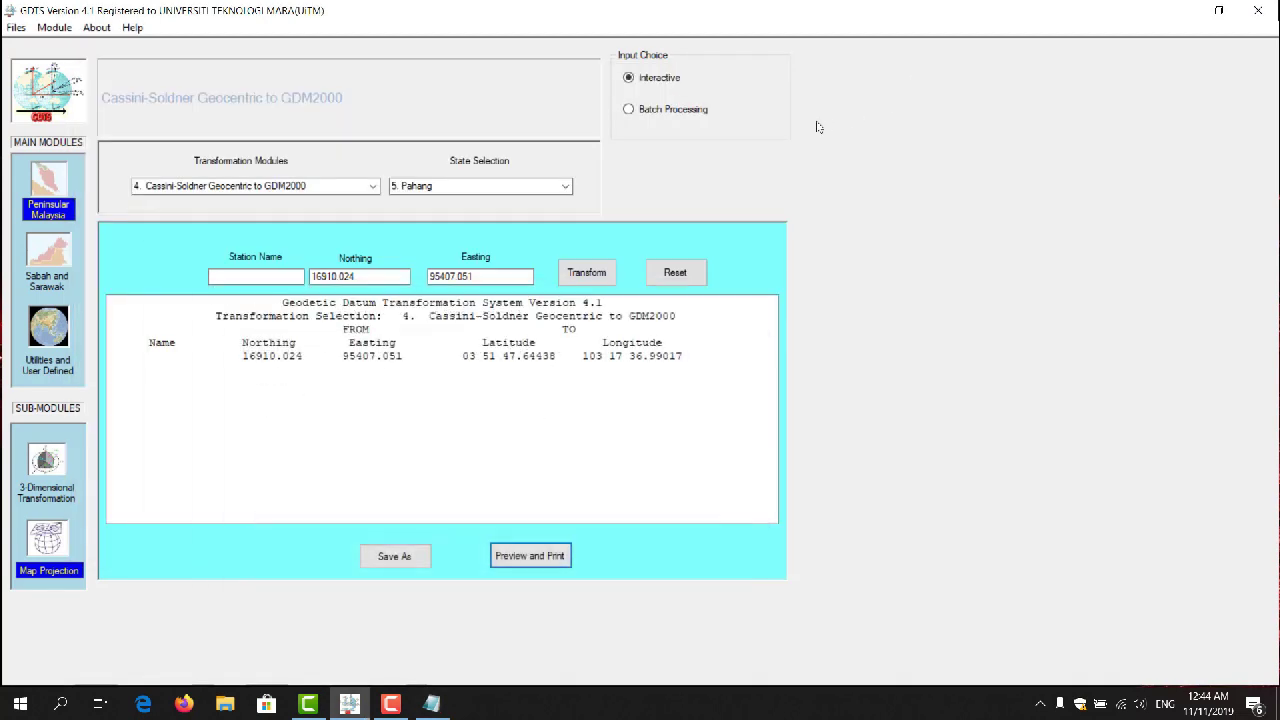
Choose the GDM2000 to RSO Geocentric (Peninsular) transformation and enter the latitude 03° 51' 47.64438"
left_click(372, 190)
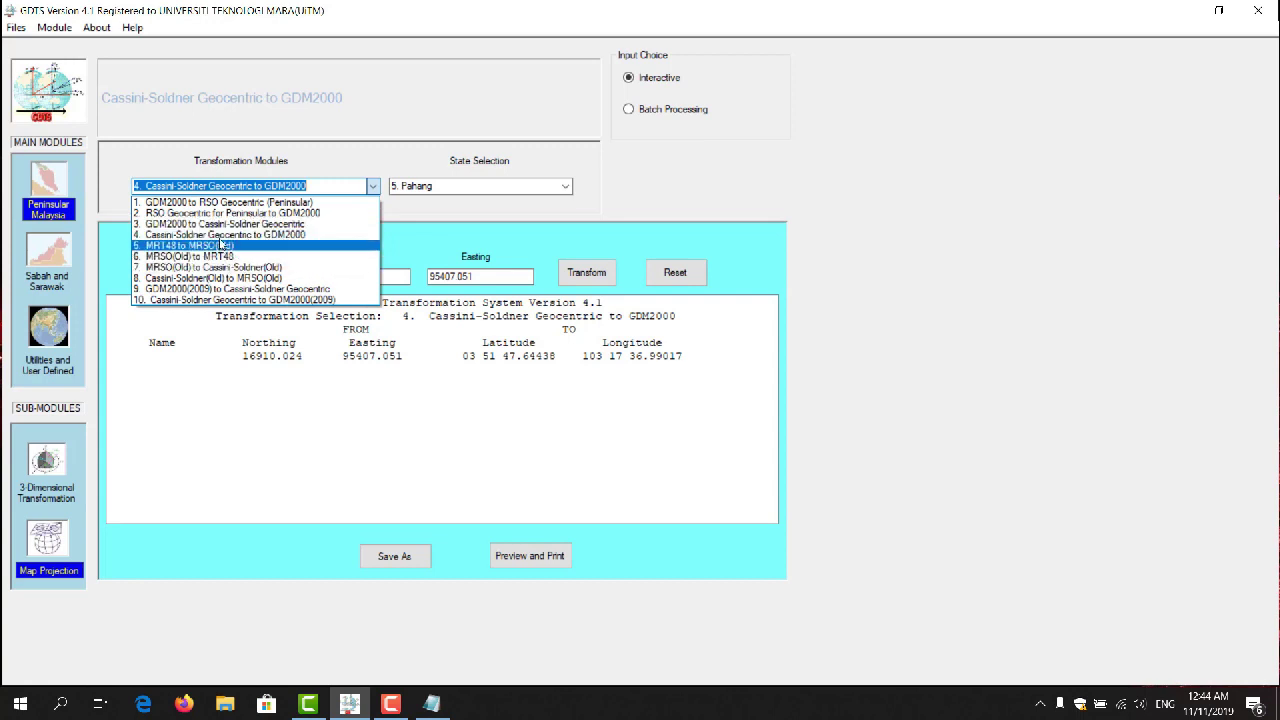
left_click(232, 204)
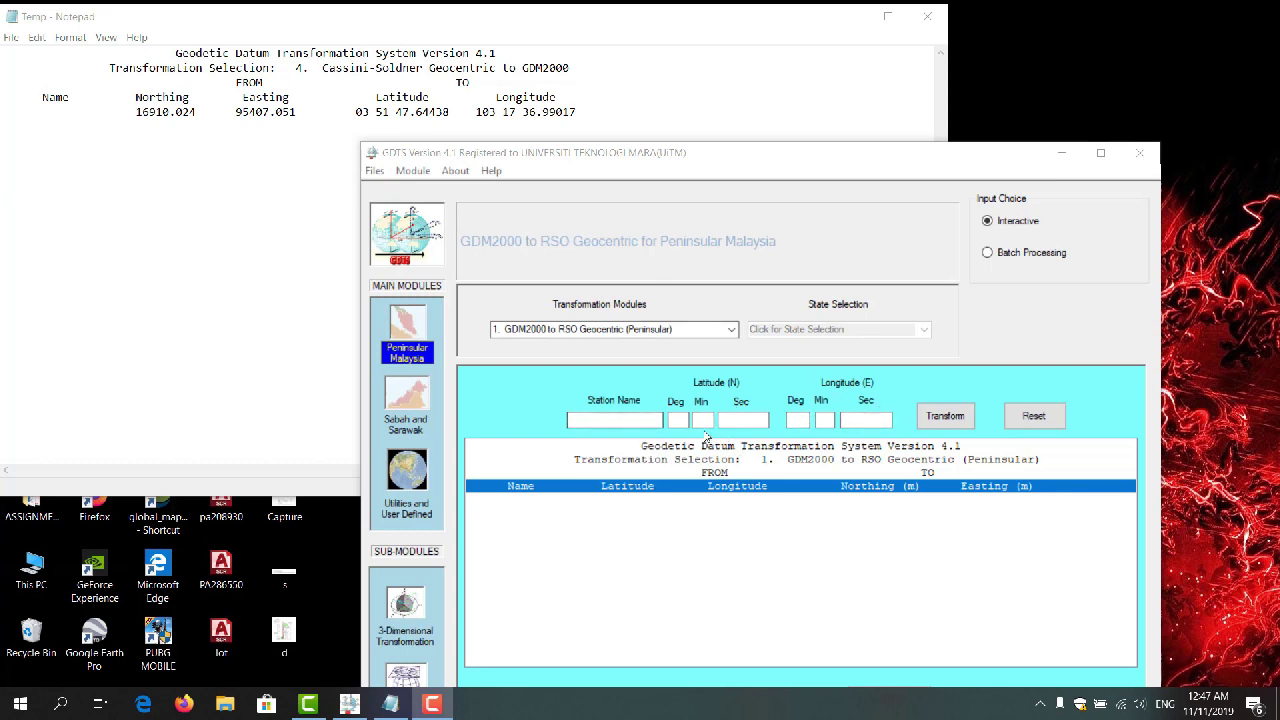
left_click(679, 420)
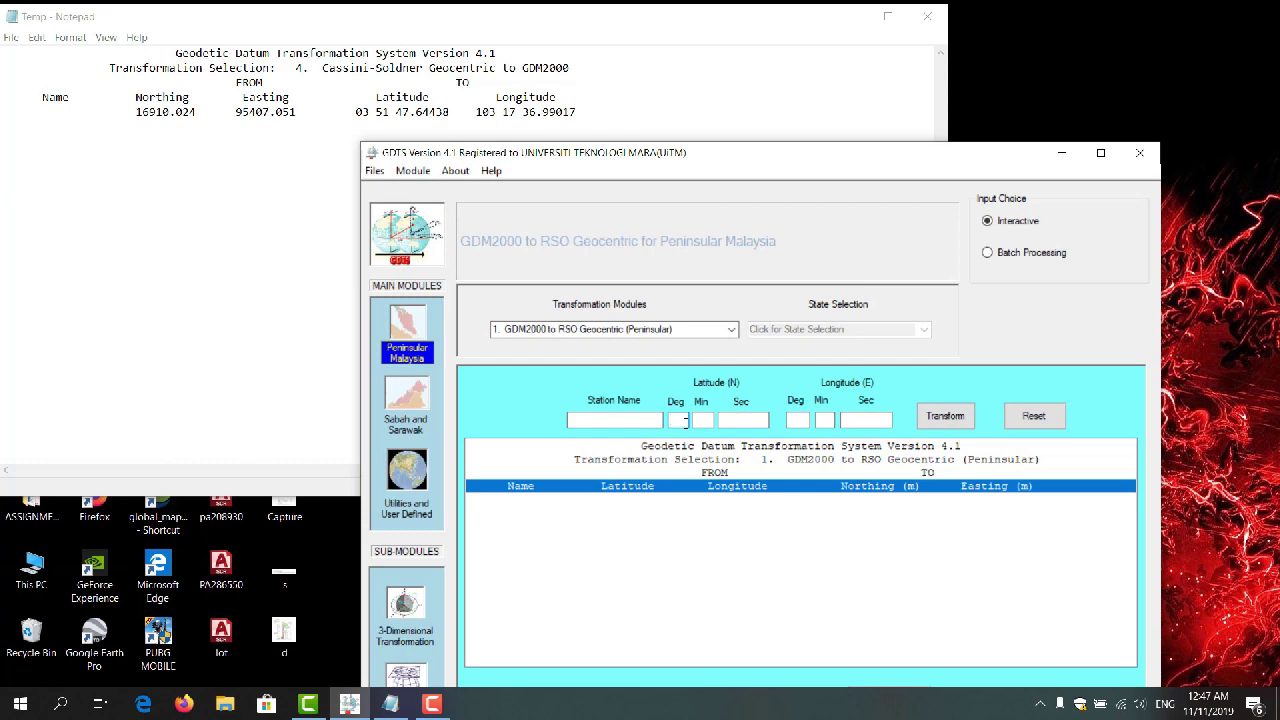
type("03")
left_click(711, 422)
type("51")
left_click(732, 422)
type("47.64438")
Enter the longitude 103° 17' 36.99017" and run the transformation
left_click(798, 418)
type("103")
left_click(833, 419)
type("17")
left_click(852, 422)
type("36")
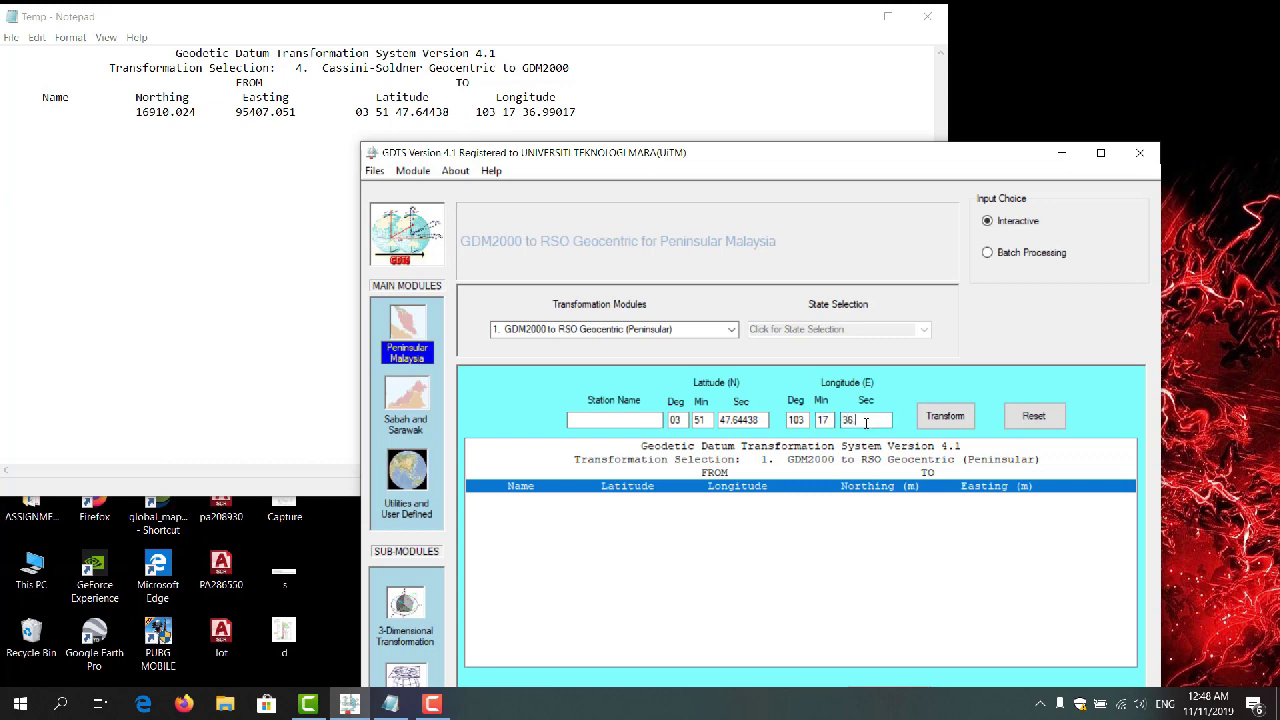
type(".99017")
left_click(952, 416)
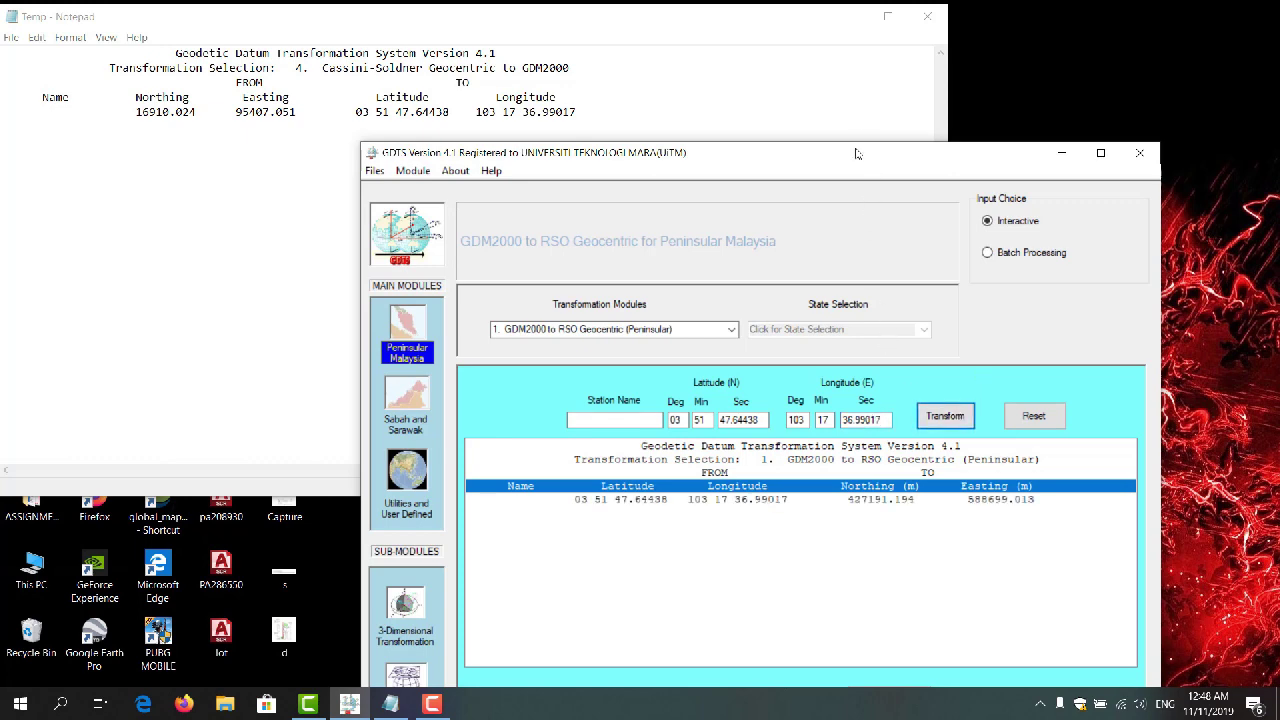
Open the print preview of the RSO result and arrange the windows so both previews' coordinates can be read together
left_click_drag(855, 150, 852, 90)
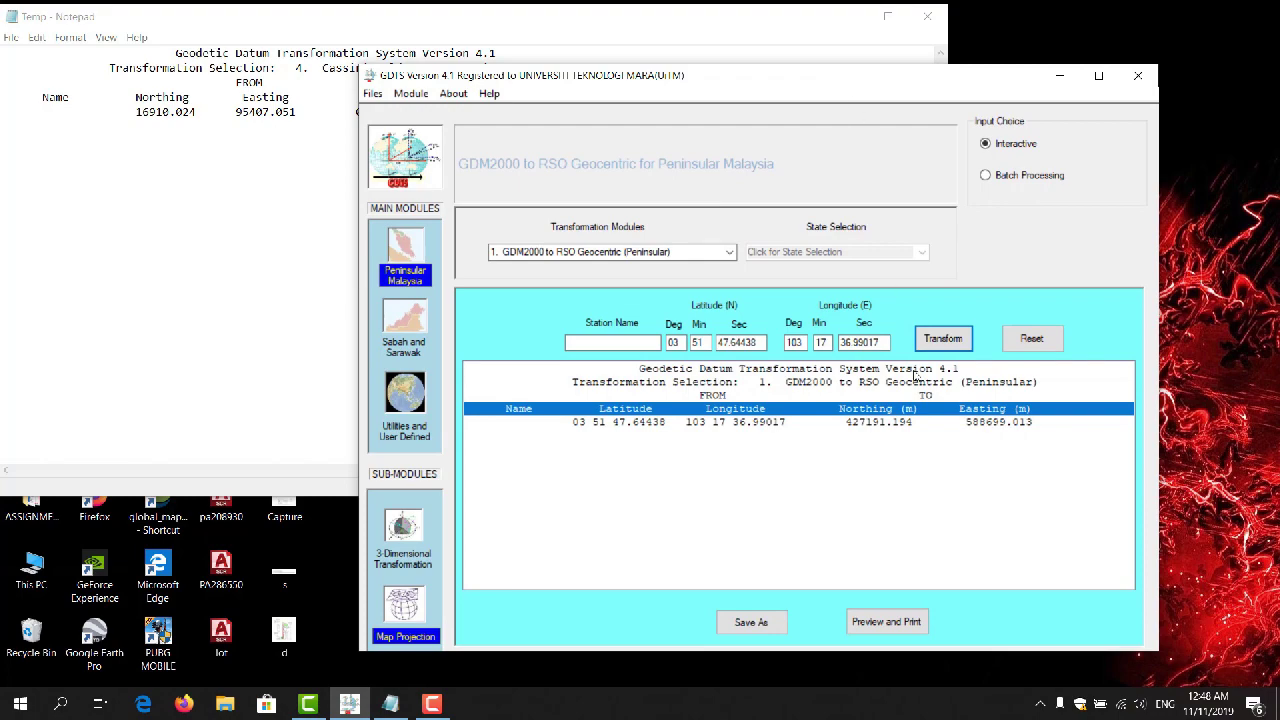
left_click(896, 623)
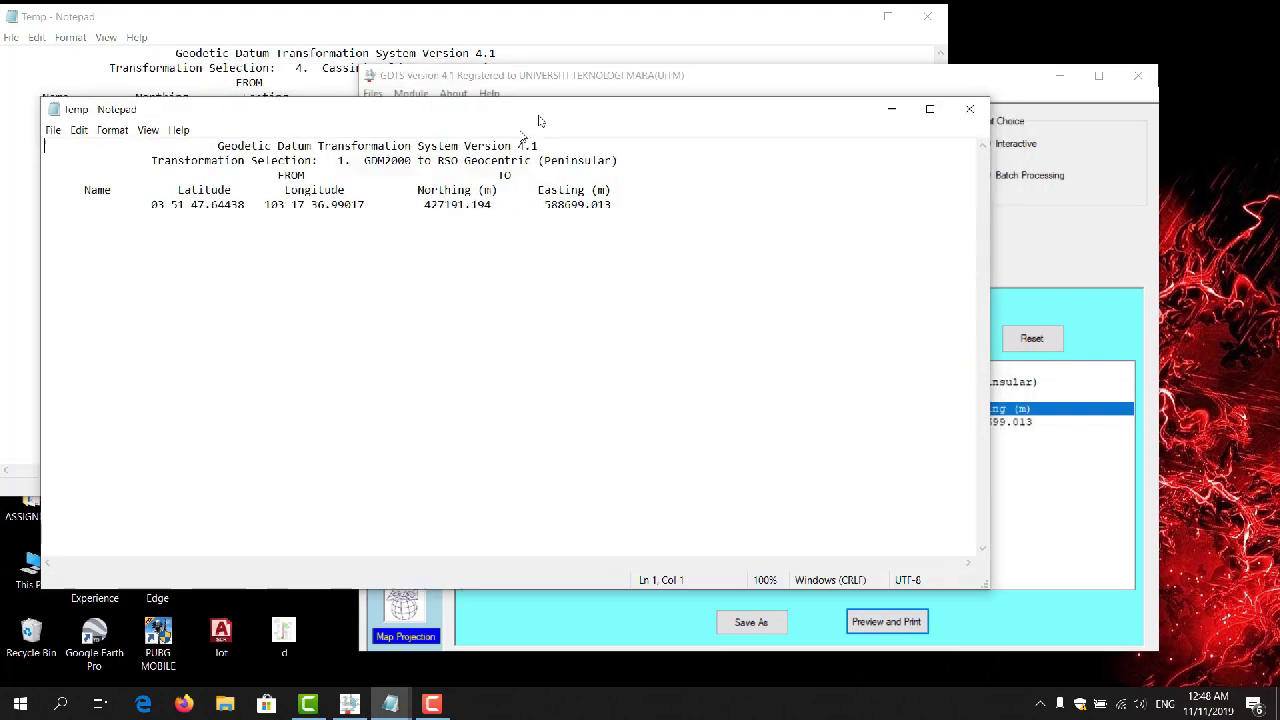
left_click_drag(528, 84, 819, 169)
left_click(505, 196)
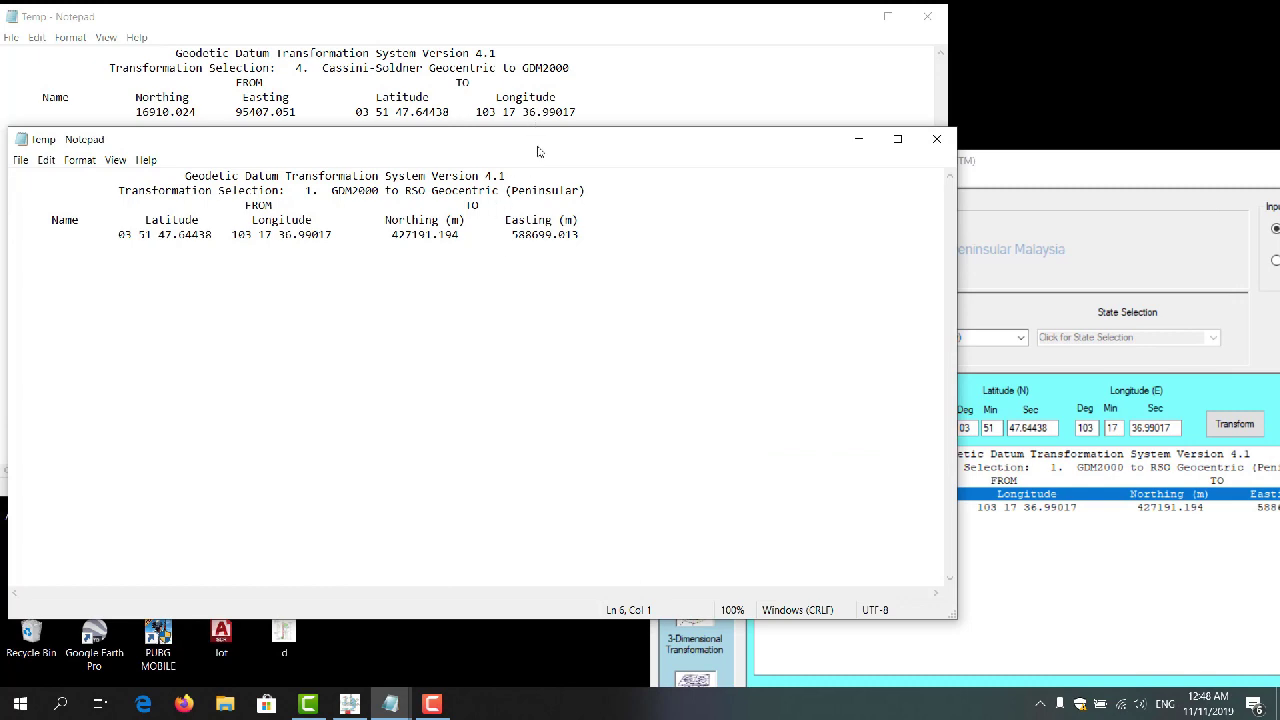
mouse_move(539, 149)
left_mouse_down()
mouse_move(557, 90)
mouse_move(546, 155)
left_mouse_up()
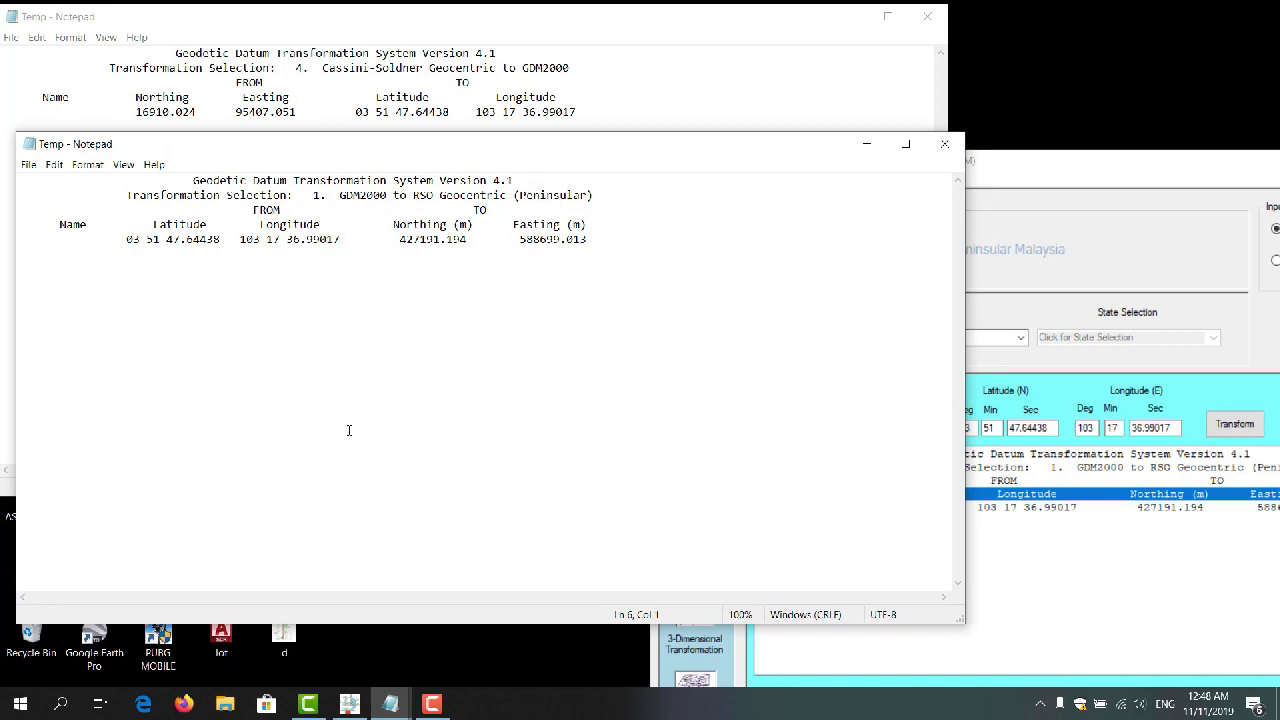